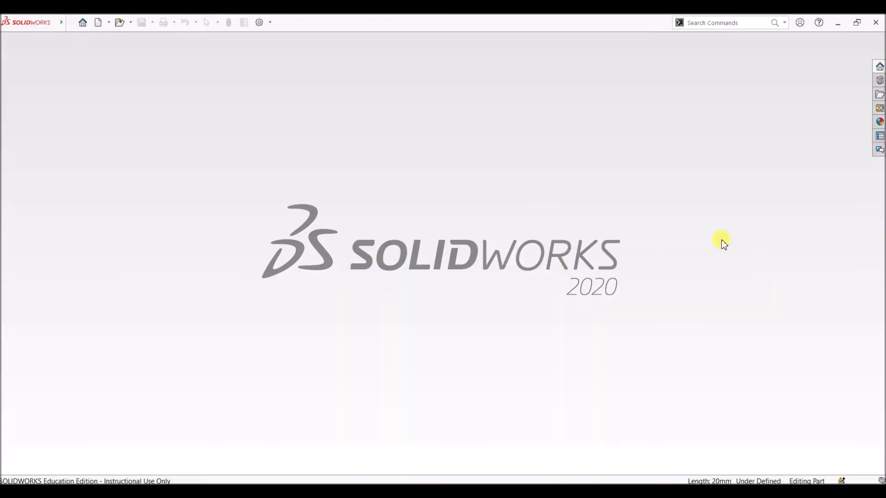
# Open the File menu in SOLIDWORKS 2020 to begin a new document
pyautogui.click(72, 23)
# Create a new part and set its units to MMGS (millimetre, gram, second)
pyautogui.click(73, 38)
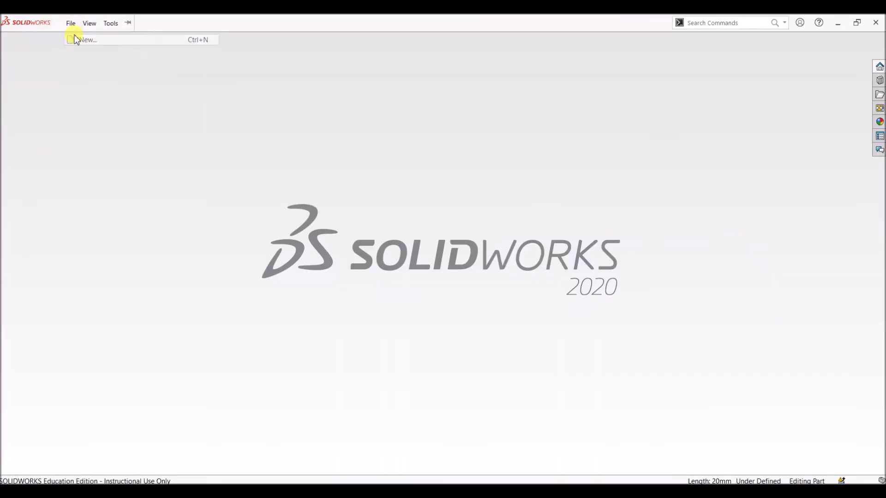
pyautogui.click(231, 233)
pyautogui.click(371, 376)
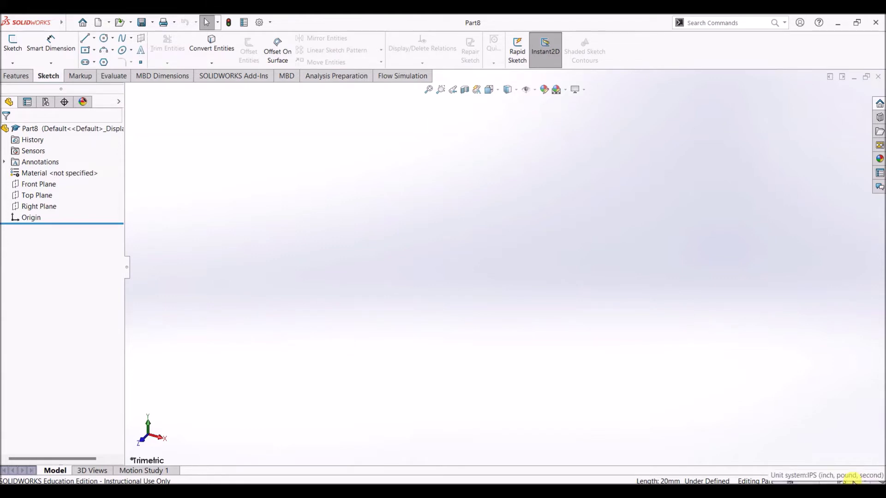
pyautogui.click(853, 482)
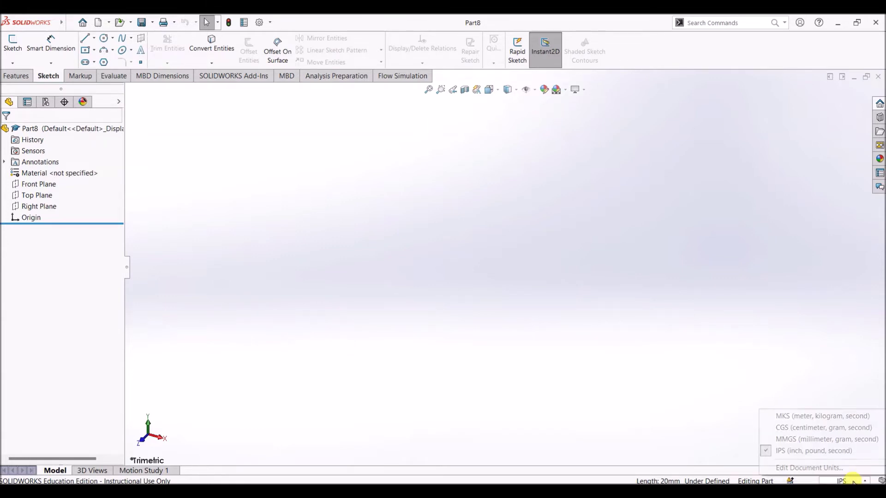
pyautogui.click(792, 443)
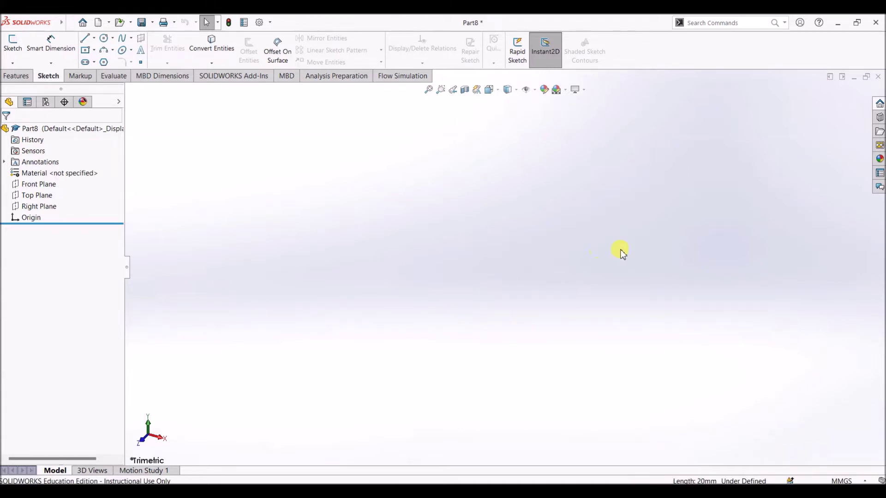
# Start a sketch on the Front Plane, then view the shaft drawing for reference
pyautogui.click(11, 42)
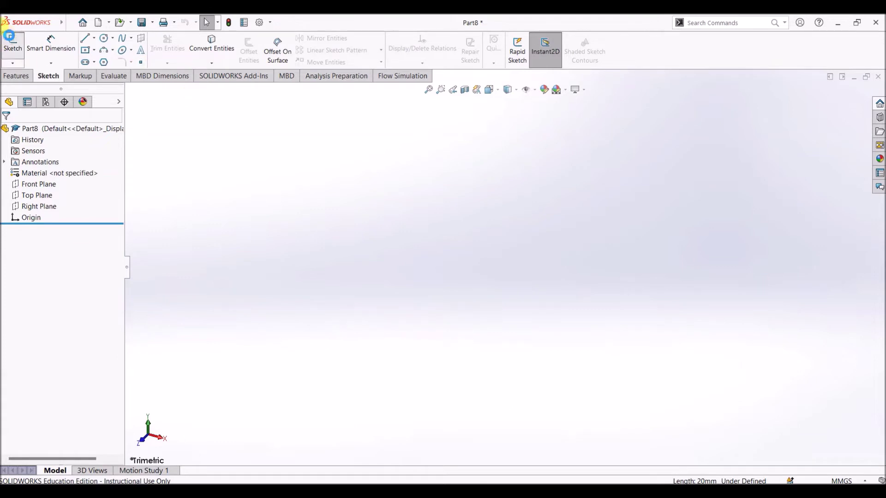
pyautogui.click(411, 156)
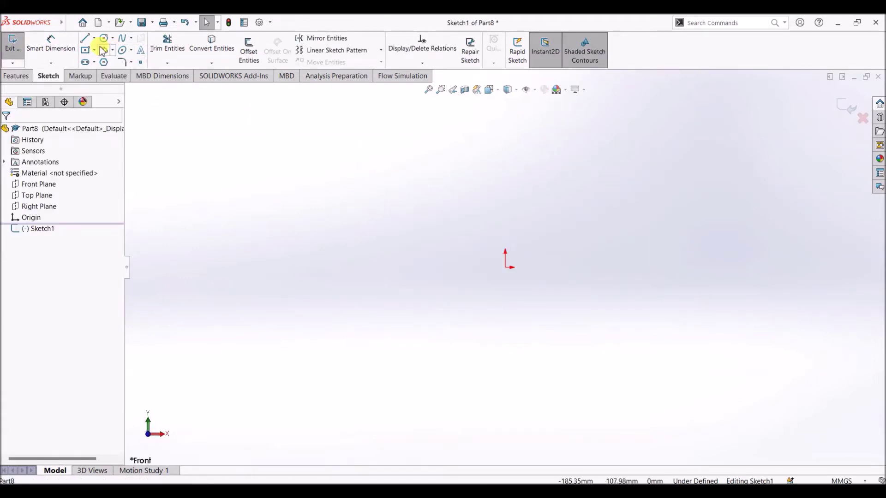
pyautogui.hotkey('alt', 'Tab')
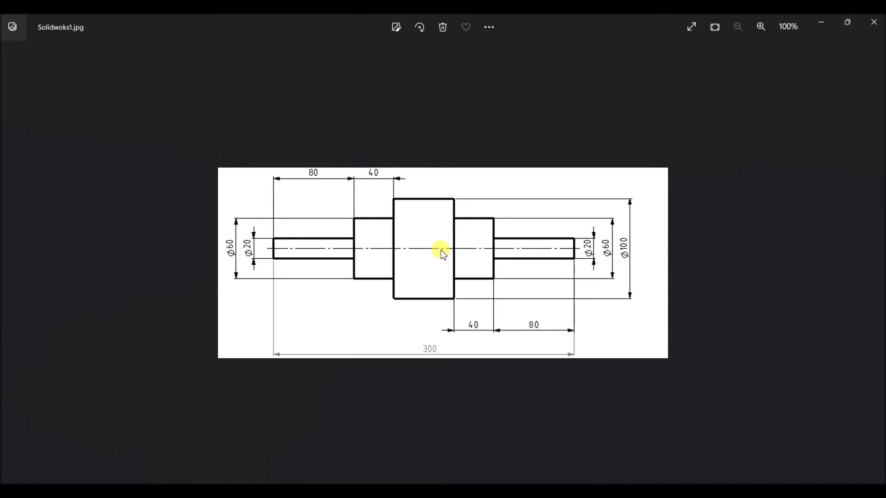
# Sketch connected lines from the origin rising through two steps to the top level
pyautogui.hotkey('alt', 'Tab')
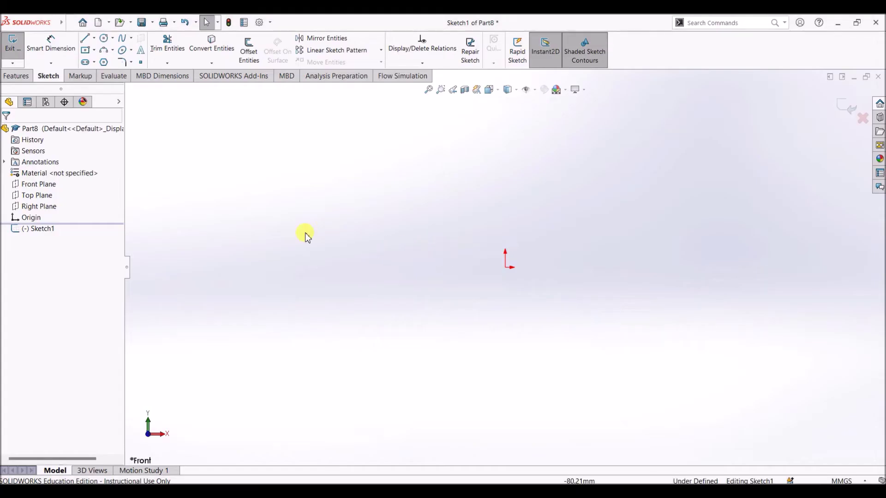
pyautogui.click(87, 40)
pyautogui.click(507, 267)
pyautogui.click(505, 239)
pyautogui.click(506, 234)
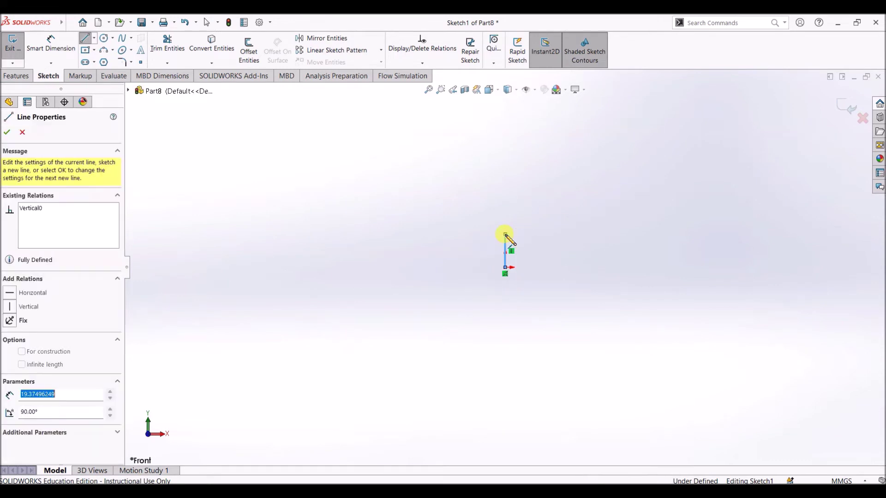
pyautogui.click(569, 234)
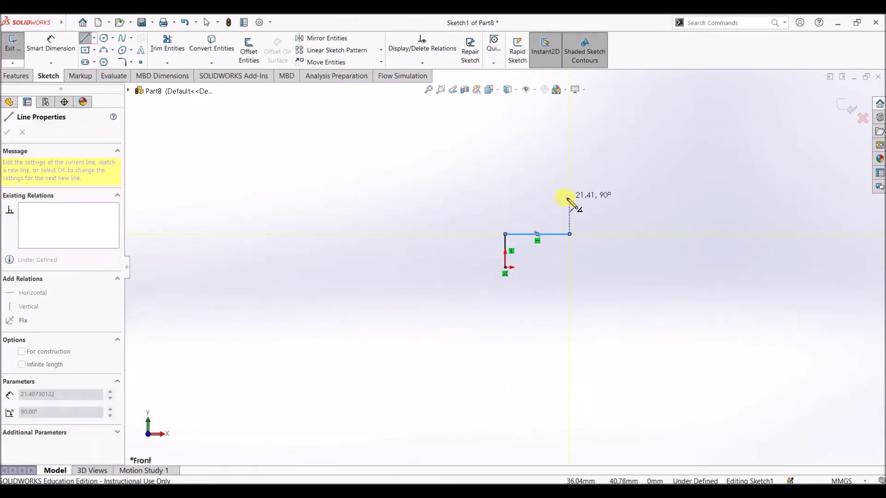
pyautogui.click(569, 197)
pyautogui.click(630, 196)
pyautogui.click(630, 165)
# Continue the profile across the top step and down the right steps to axis height
pyautogui.click(727, 165)
pyautogui.click(727, 196)
pyautogui.click(764, 197)
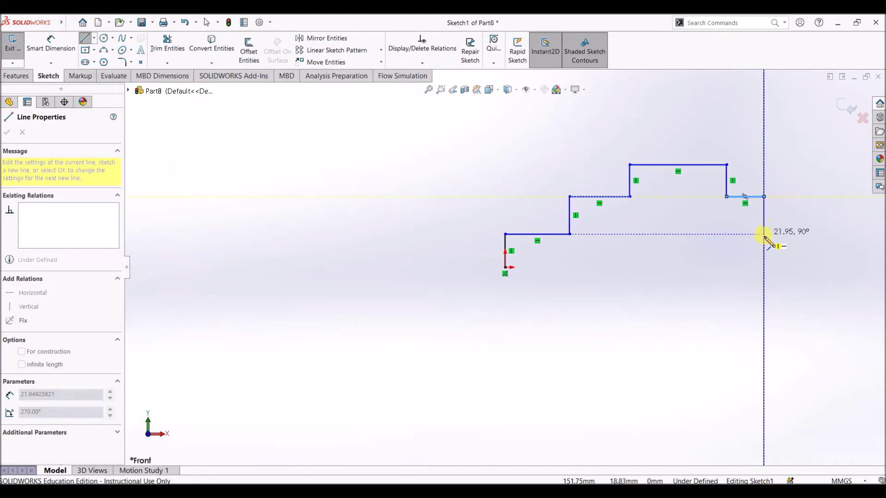
pyautogui.click(764, 234)
pyautogui.click(800, 234)
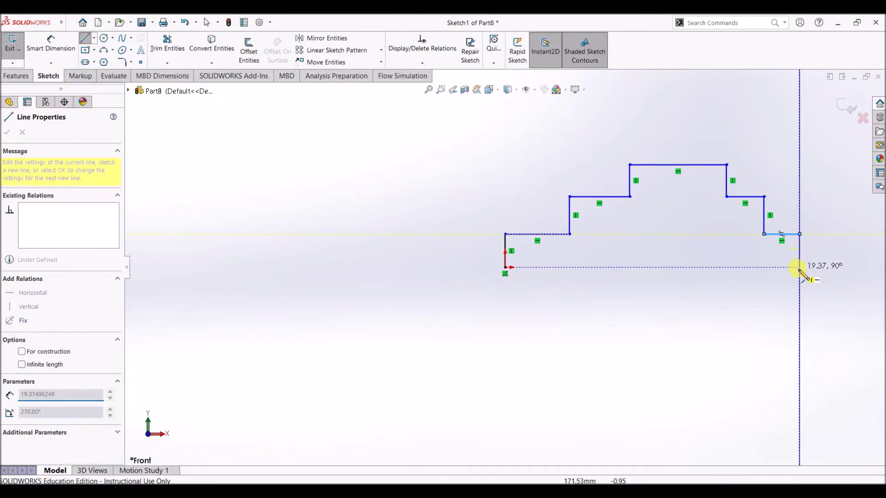
pyautogui.click(800, 267)
pyautogui.press('Escape')
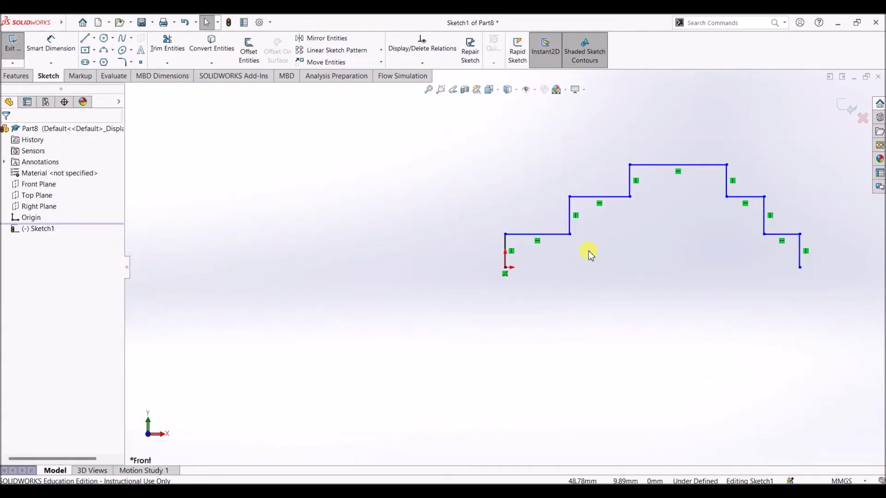
pyautogui.hotkey('alt', 'Tab')
pyautogui.hotkey('alt', 'Tab')
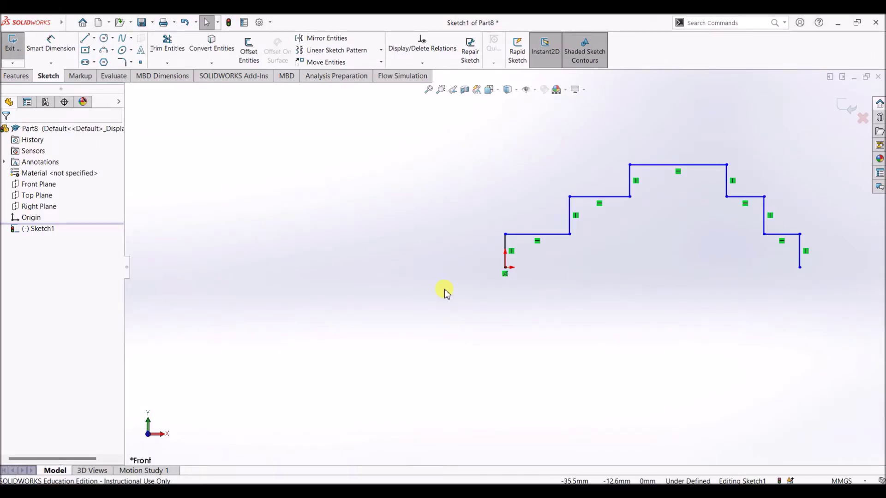
# Make the left and right end lines, and the two lowest steps, equal in length
pyautogui.click(506, 248)
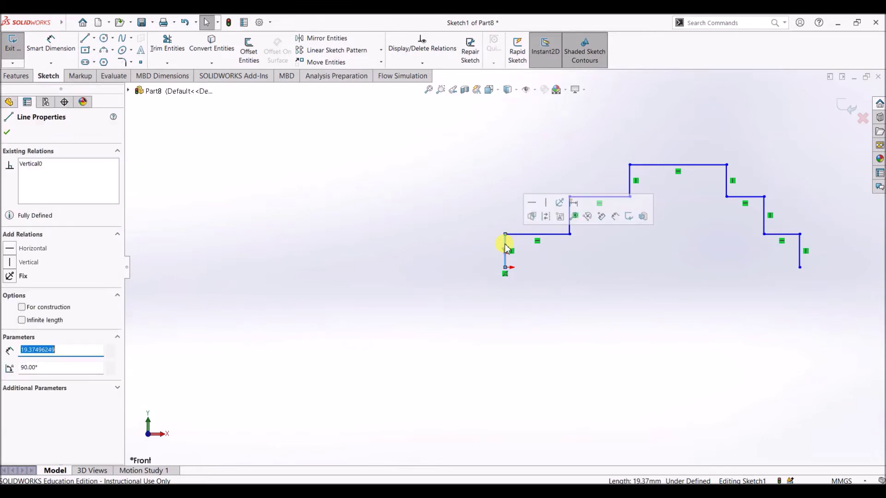
pyautogui.keyDown('ctrl'); pyautogui.click(801, 250); pyautogui.keyUp('ctrl')
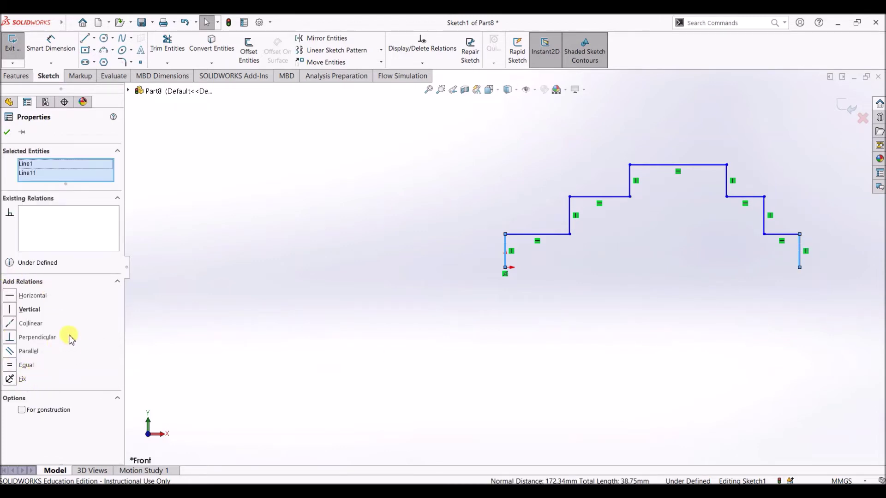
pyautogui.click(25, 366)
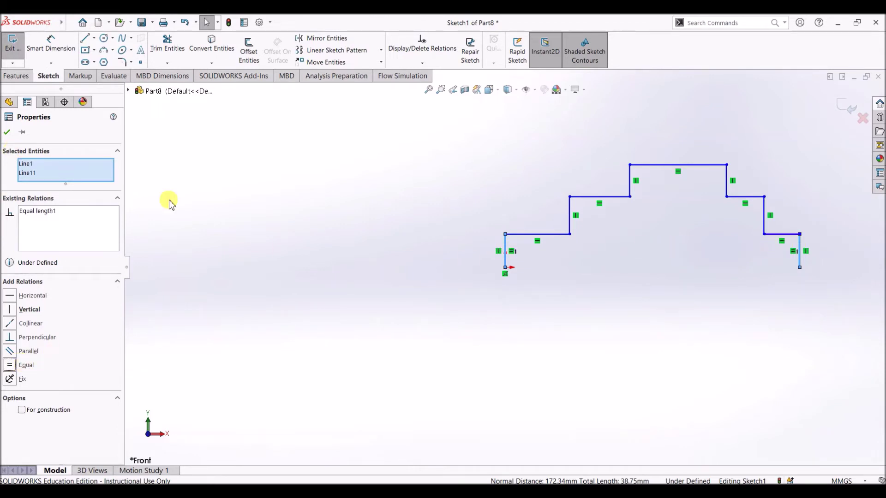
pyautogui.click(550, 239)
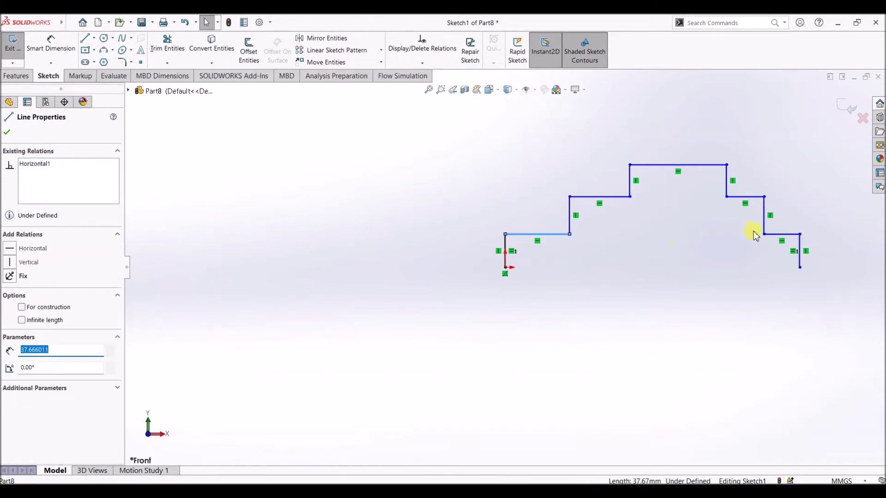
pyautogui.keyDown('ctrl'); pyautogui.click(786, 238); pyautogui.keyUp('ctrl')
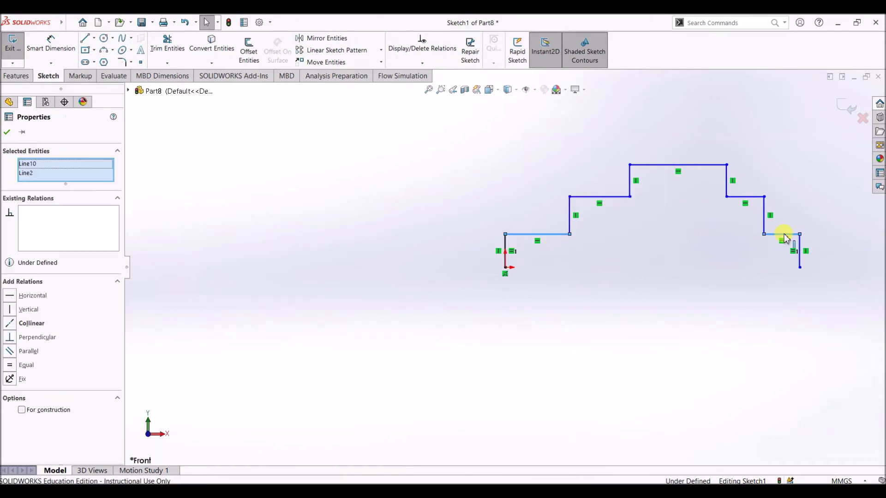
pyautogui.click(29, 366)
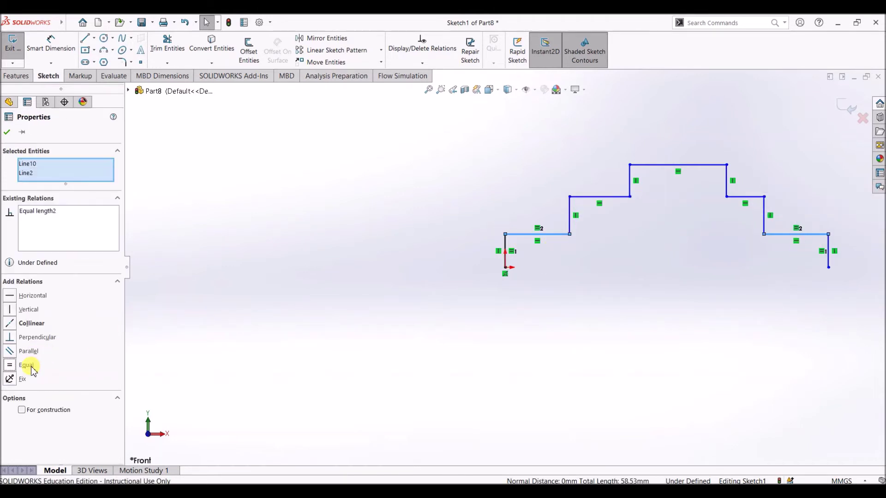
# Make the first pair of risers and the middle horizontal steps equal in length
pyautogui.click(570, 211)
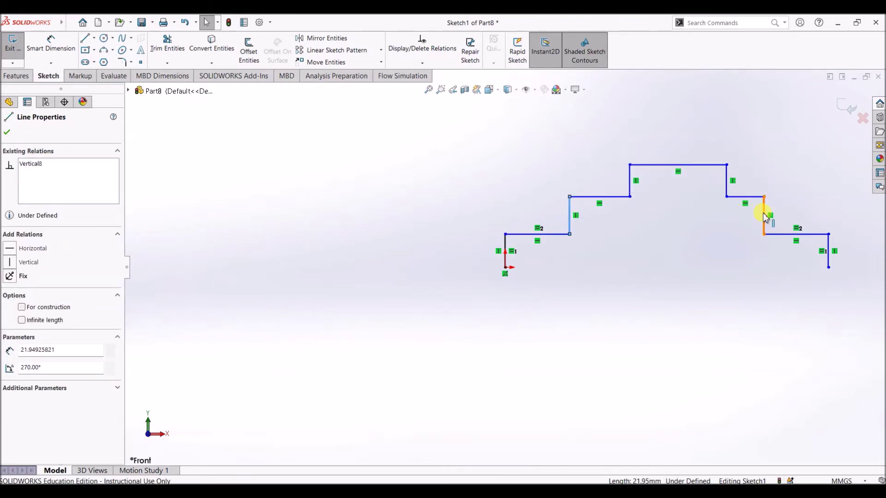
pyautogui.keyDown('ctrl'); pyautogui.click(765, 216); pyautogui.keyUp('ctrl')
pyautogui.click(26, 365)
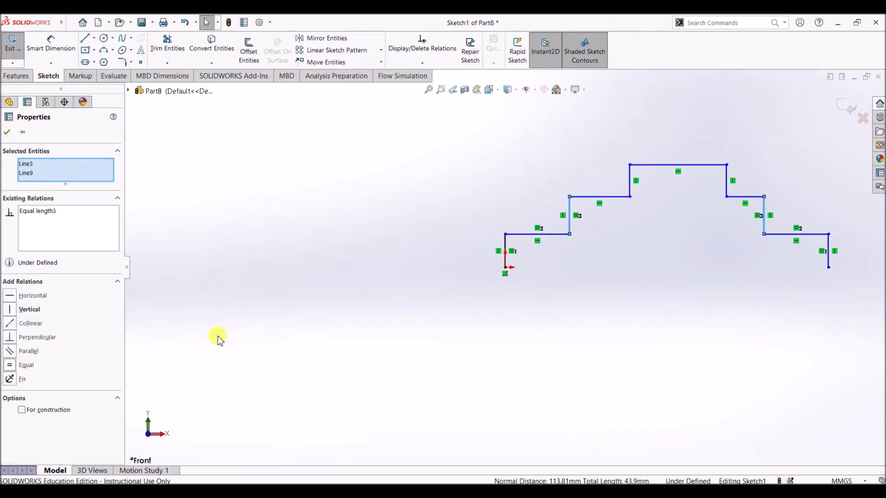
pyautogui.click(599, 199)
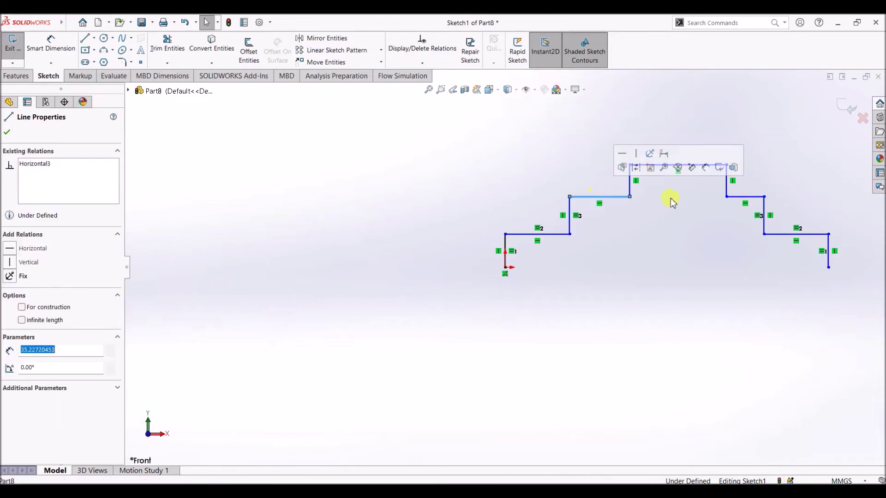
pyautogui.keyDown('ctrl'); pyautogui.click(751, 198); pyautogui.keyUp('ctrl')
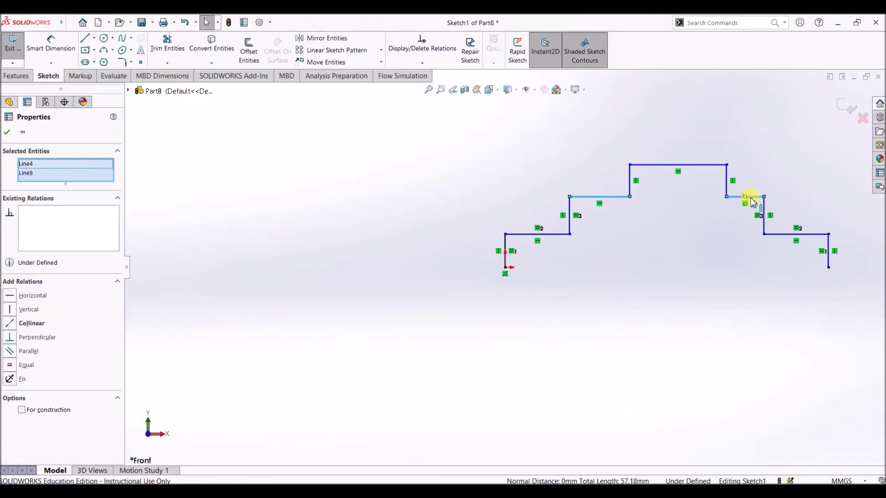
pyautogui.click(13, 365)
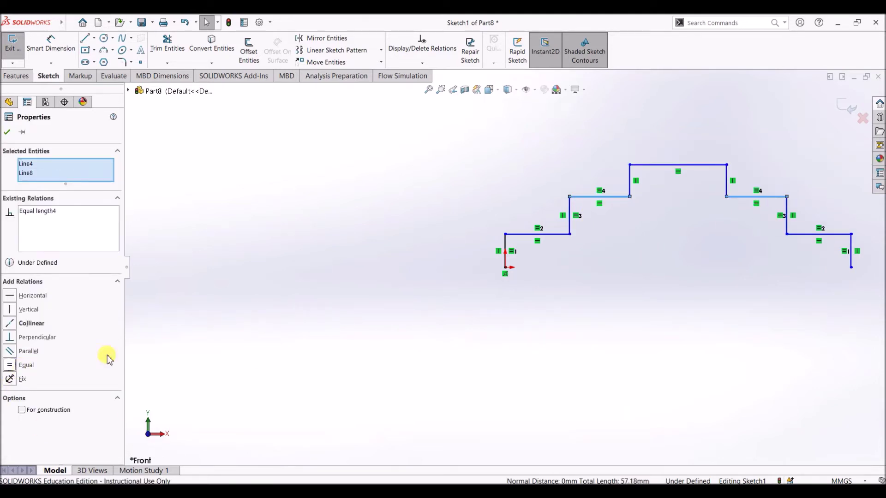
# Make the two risers beside the top step equal and confirm the relations
pyautogui.click(631, 184)
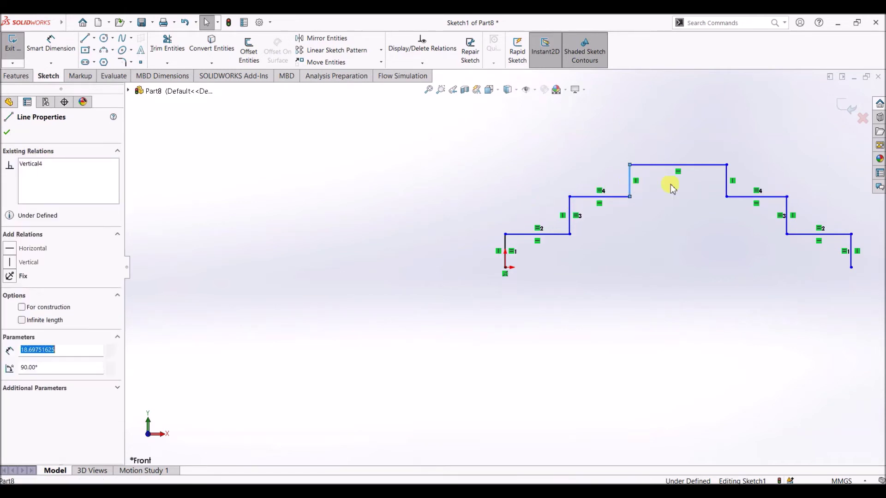
pyautogui.keyDown('ctrl'); pyautogui.click(728, 187); pyautogui.keyUp('ctrl')
pyautogui.click(22, 367)
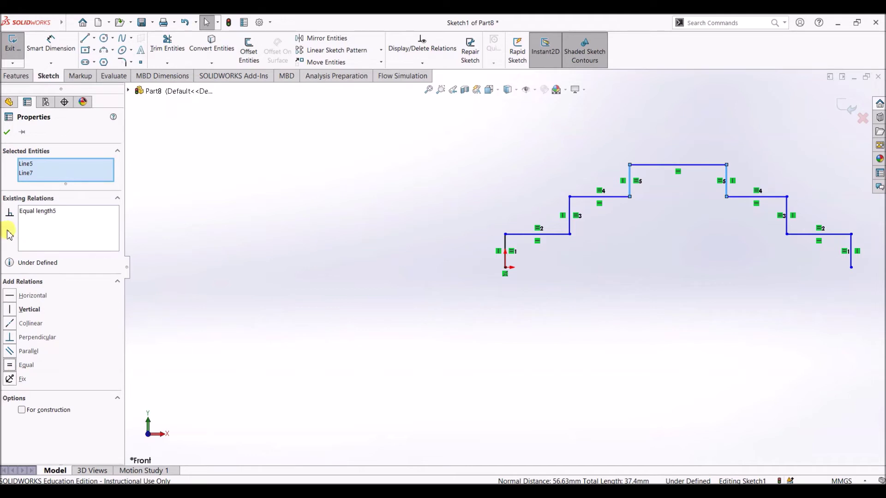
pyautogui.click(7, 134)
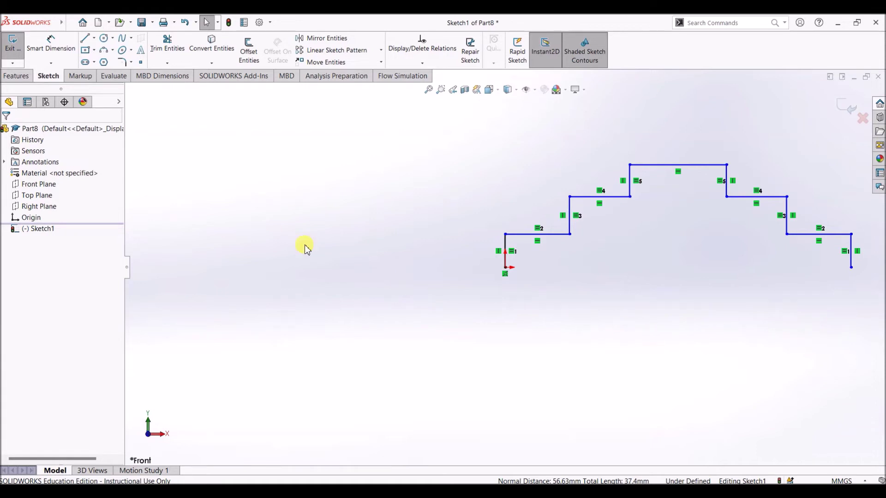
pyautogui.click(65, 54)
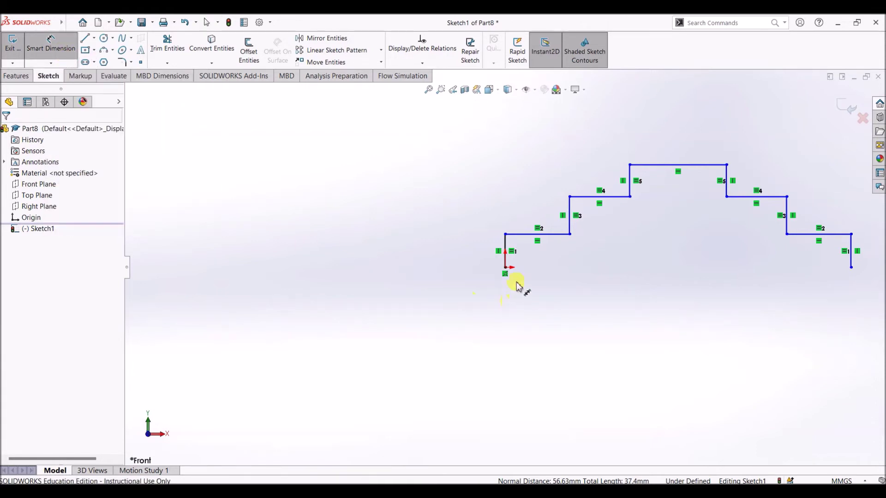
# Dimension the vertical line at the origin to 10 mm, then check the drawing
pyautogui.click(506, 248)
pyautogui.click(421, 243)
pyautogui.write('10')
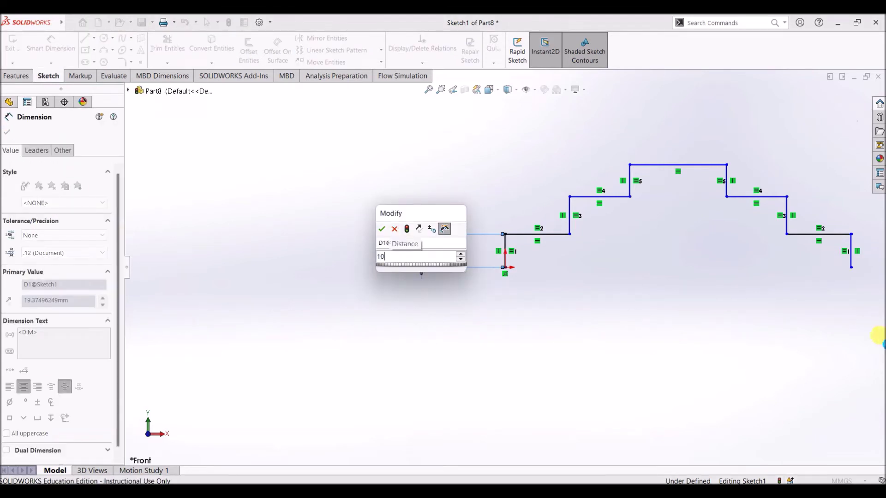
pyautogui.press('Return')
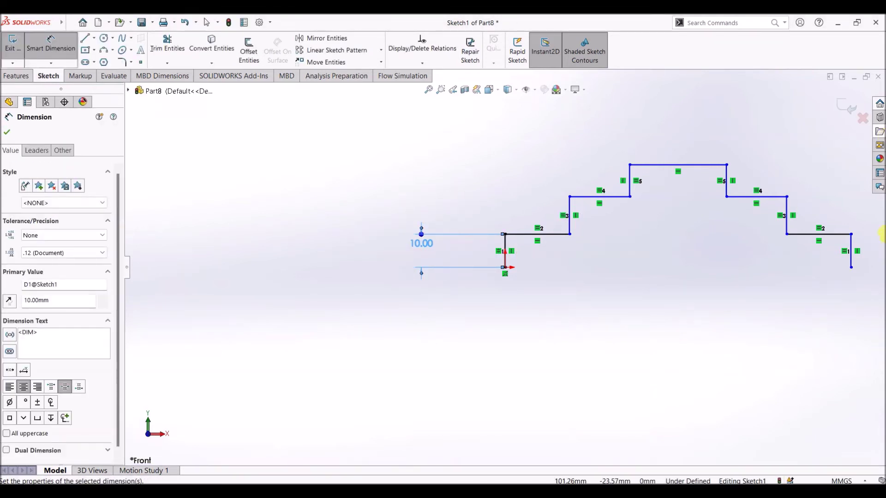
pyautogui.hotkey('alt', 'Tab')
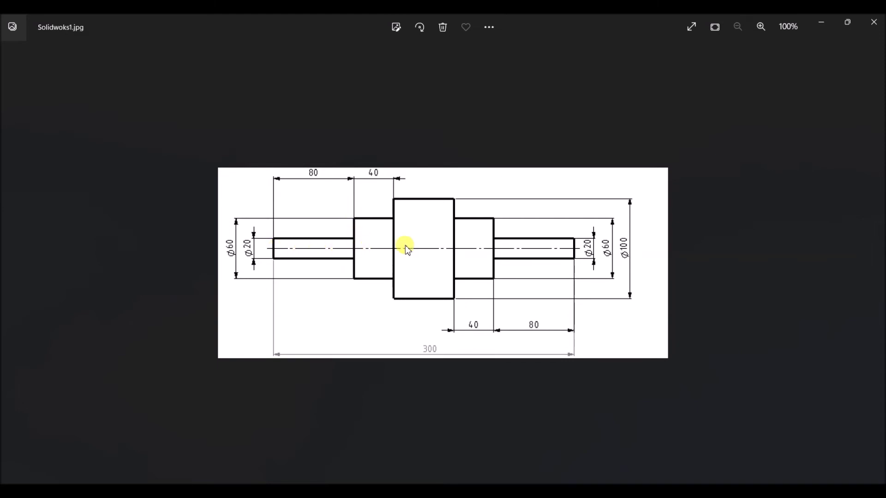
# Dimension the first horizontal step to 80 mm
pyautogui.hotkey('alt', 'Tab')
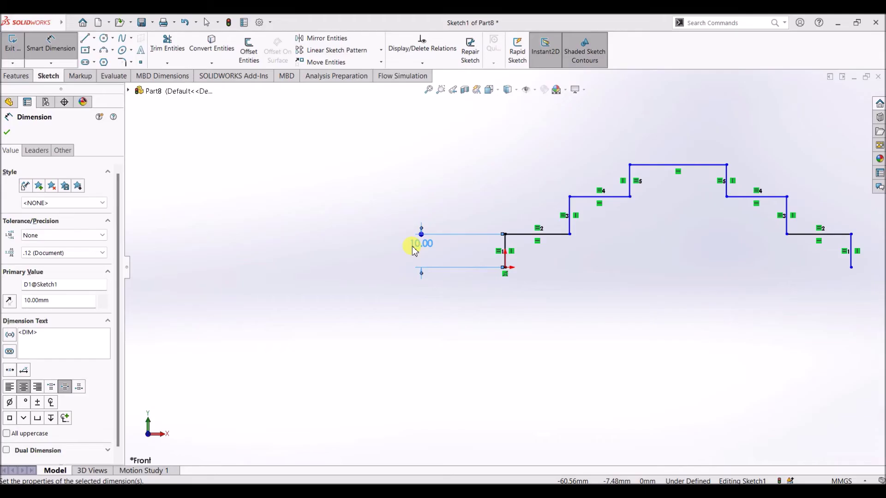
pyautogui.click(422, 245)
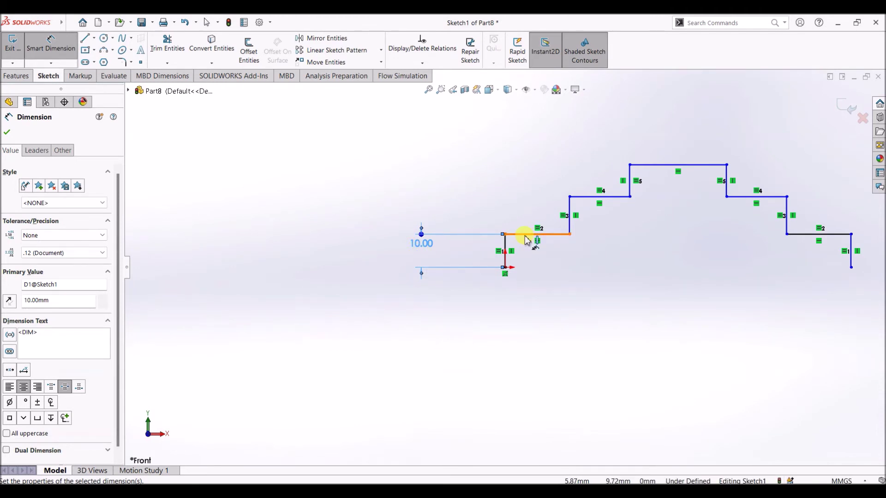
pyautogui.click(536, 237)
pyautogui.click(521, 201)
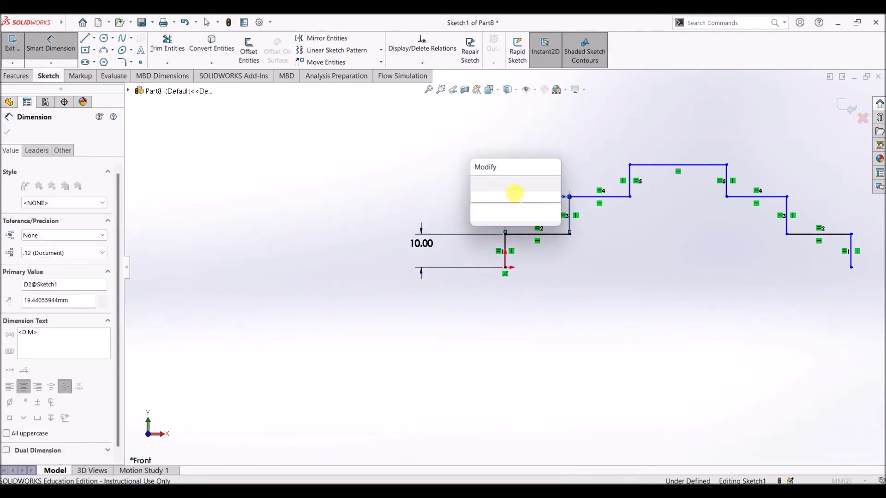
pyautogui.write('80')
pyautogui.press('Return')
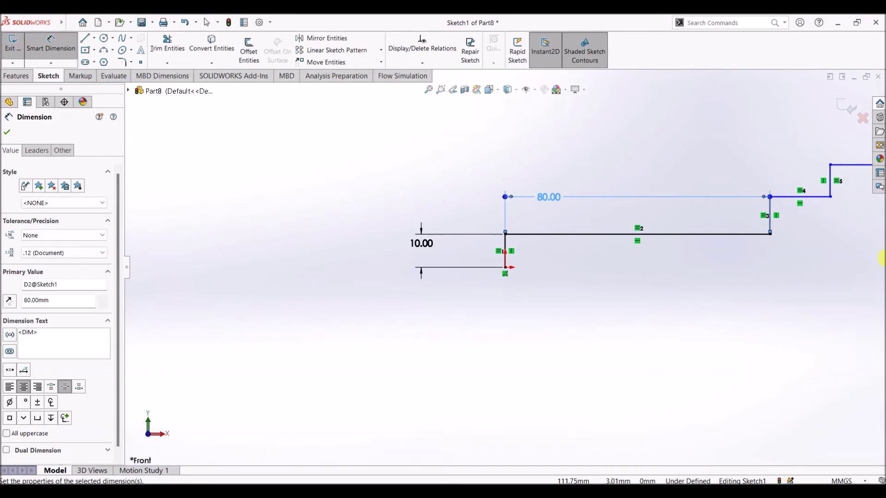
# Dimension the first vertical riser to 20 mm and compare against the reference drawing
pyautogui.scroll(-2, 811, 277)
pyautogui.scroll(5, 811, 279)
pyautogui.scroll(-3, 783, 280)
pyautogui.scroll(2, 222, 311)
pyautogui.scroll(-2, 235, 303)
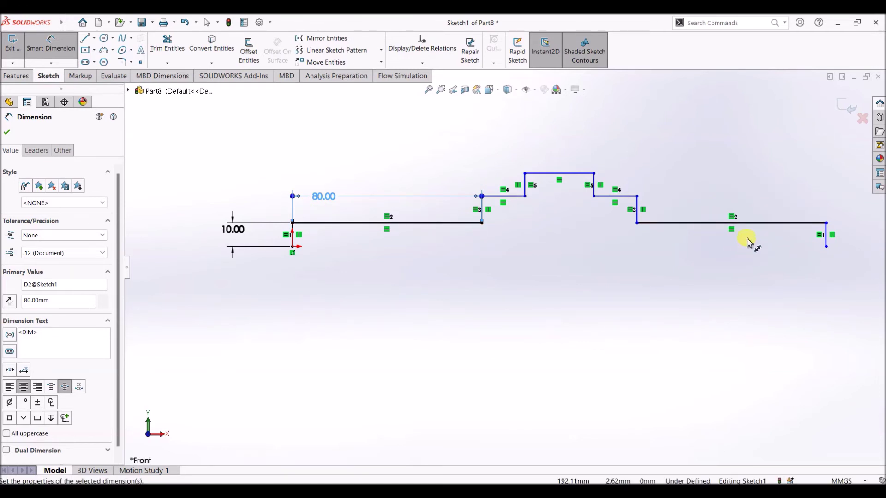
pyautogui.scroll(-3, 480, 221)
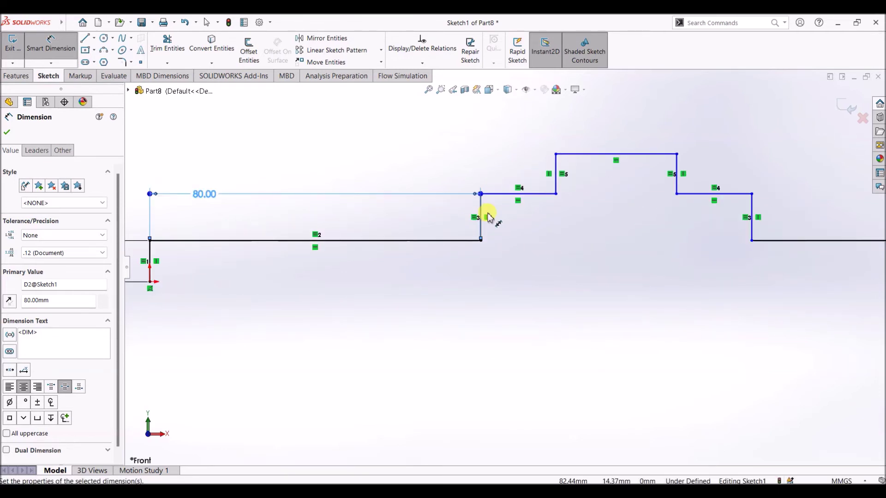
pyautogui.click(482, 212)
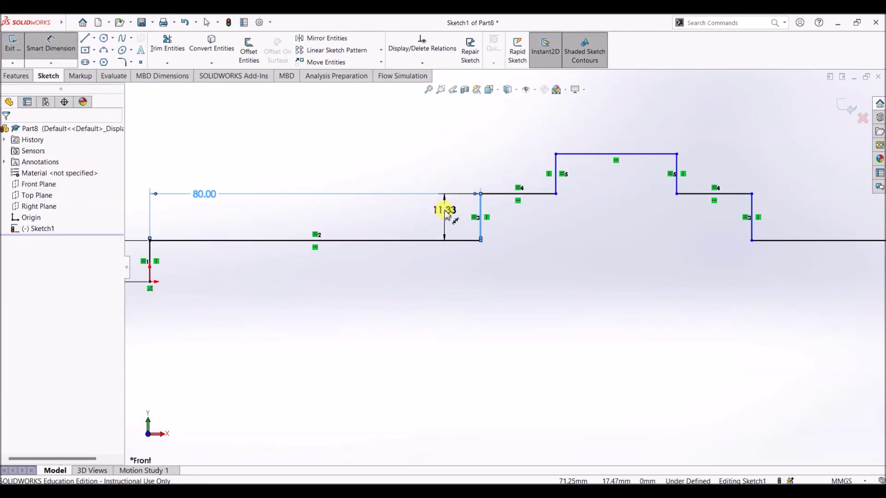
pyautogui.click(450, 216)
pyautogui.write('20')
pyautogui.press('Return')
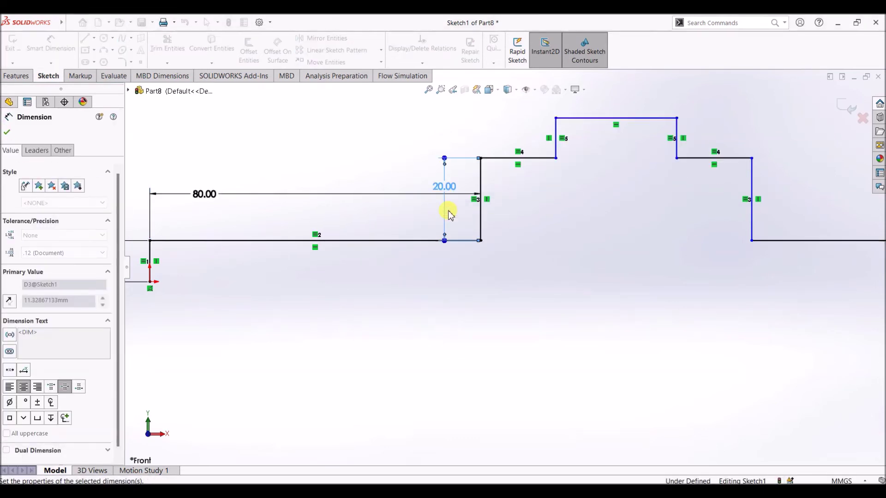
pyautogui.hotkey('alt', 'Tab')
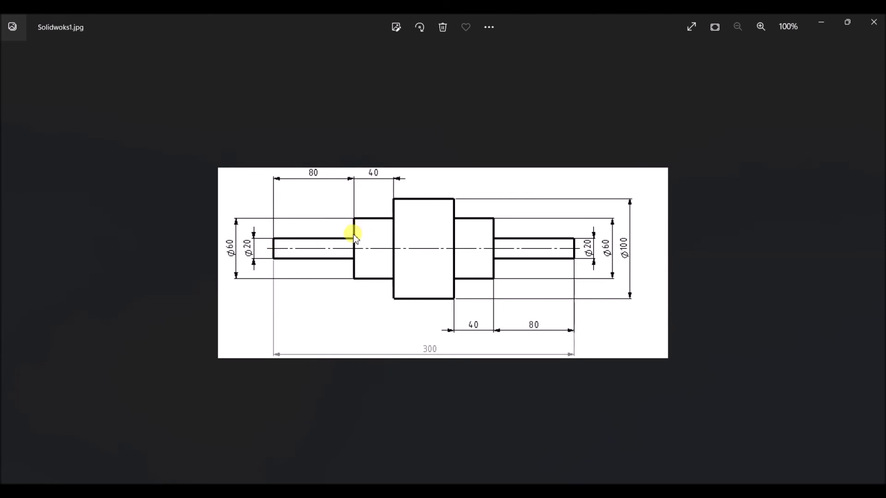
pyautogui.hotkey('alt', 'Tab')
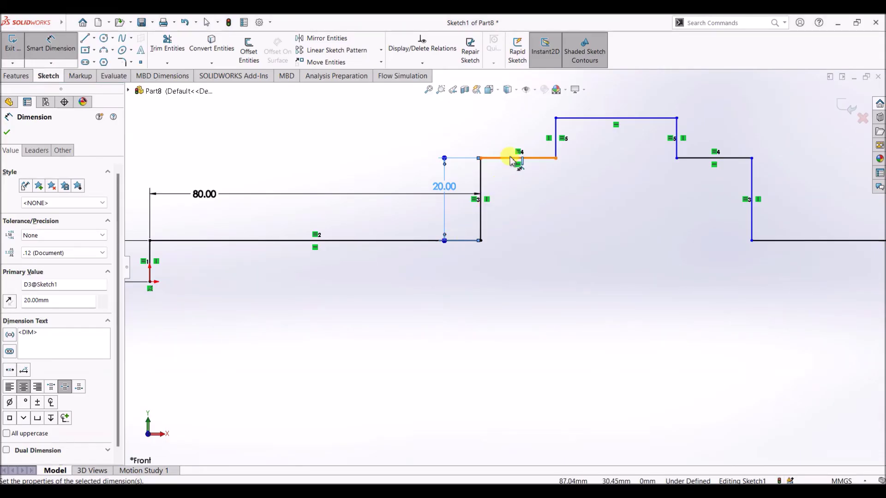
# Dimension the next horizontal step to 40 mm
pyautogui.click(513, 161)
pyautogui.click(499, 131)
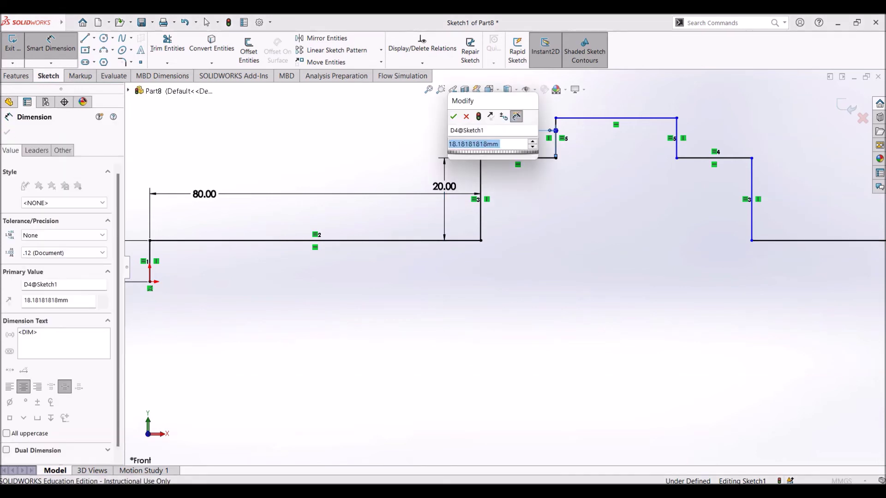
pyautogui.write('1')
pyautogui.write('40')
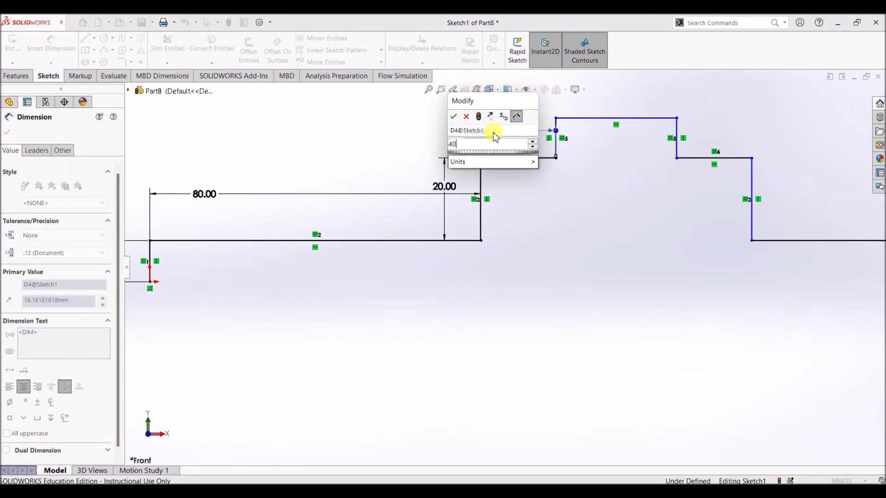
pyautogui.press('Return')
pyautogui.scroll(2, 646, 175)
pyautogui.scroll(-5, 518, 214)
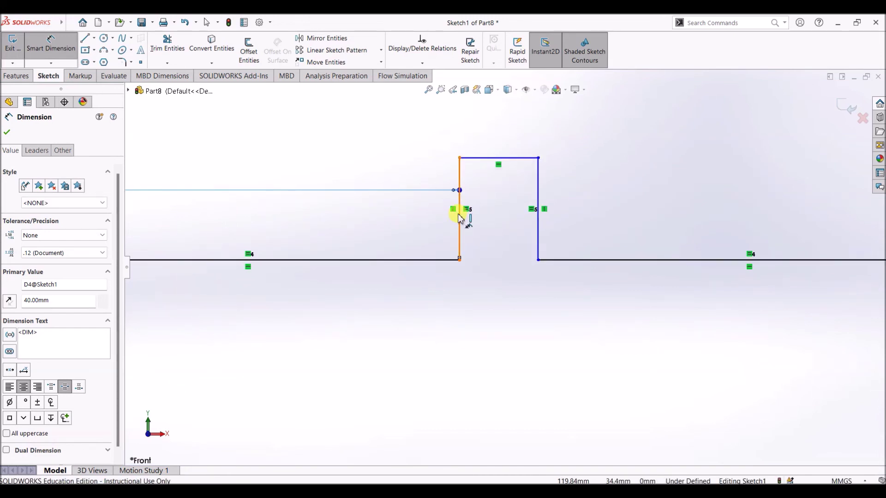
# Set the short vertical step height to 20 mm
pyautogui.click(460, 213)
pyautogui.click(403, 217)
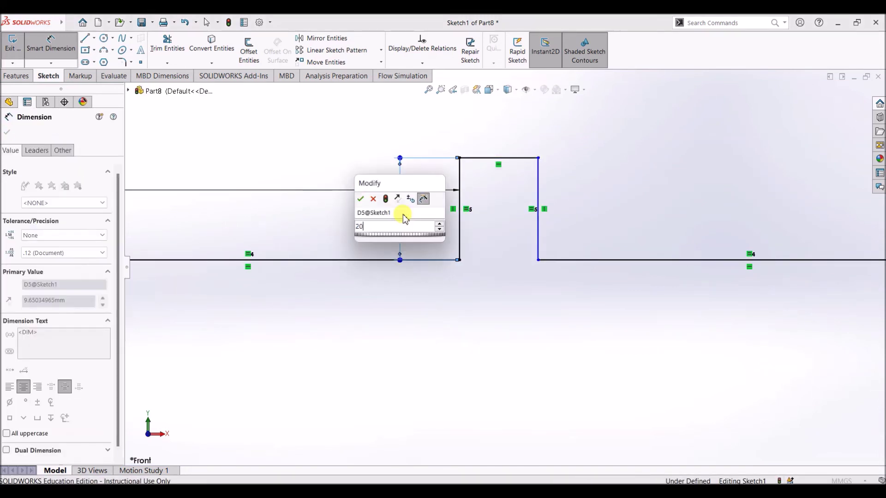
pyautogui.write('20')
pyautogui.press('Return')
pyautogui.scroll(4, 589, 215)
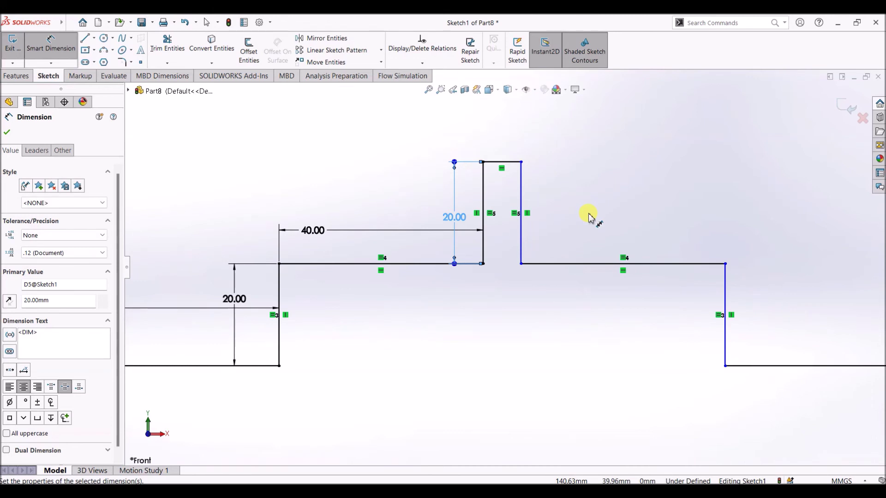
pyautogui.scroll(-2, 446, 238)
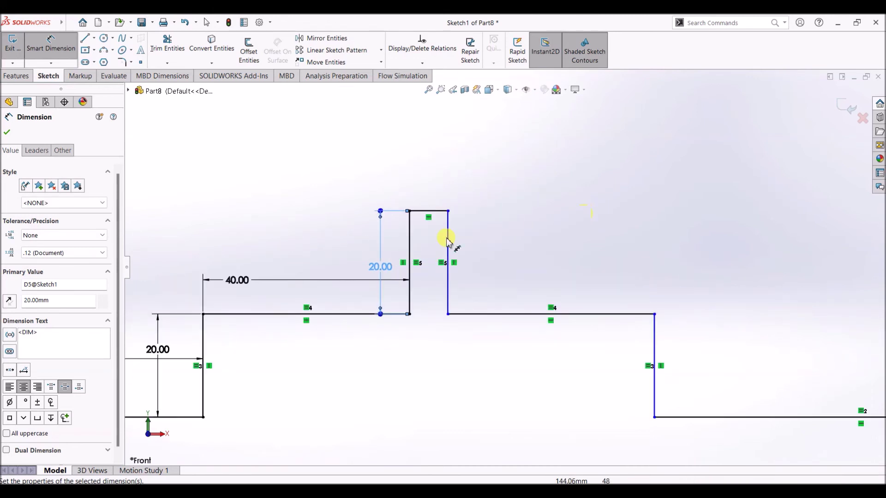
# Dimension the top edge to 60 mm, fully defining the sketch, and view the drawing
pyautogui.click(434, 212)
pyautogui.click(436, 178)
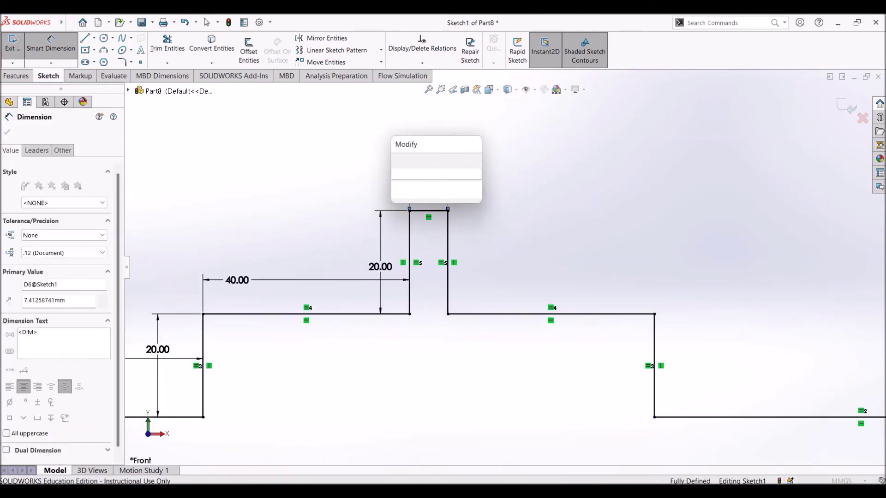
pyautogui.write('60')
pyautogui.press('Return')
pyautogui.scroll(-2, 574, 365)
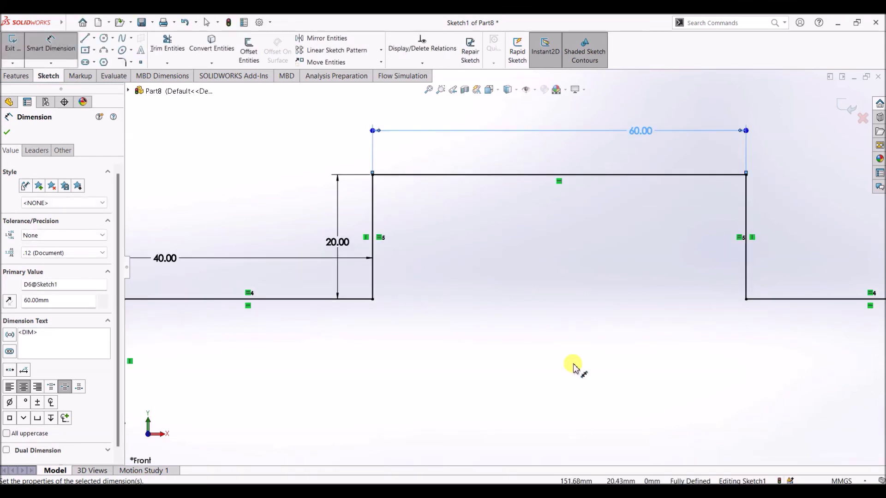
pyautogui.scroll(6, 572, 354)
pyautogui.scroll(-1, 425, 378)
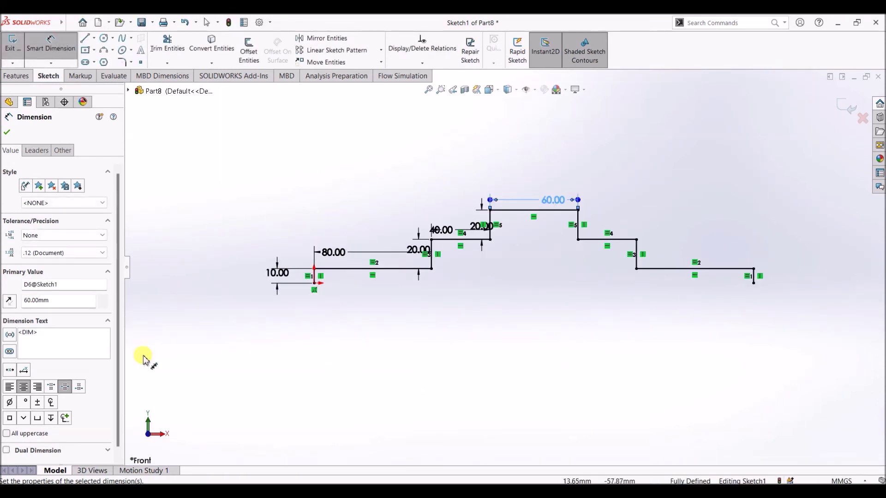
pyautogui.click(6, 132)
pyautogui.hotkey('alt', 'Tab')
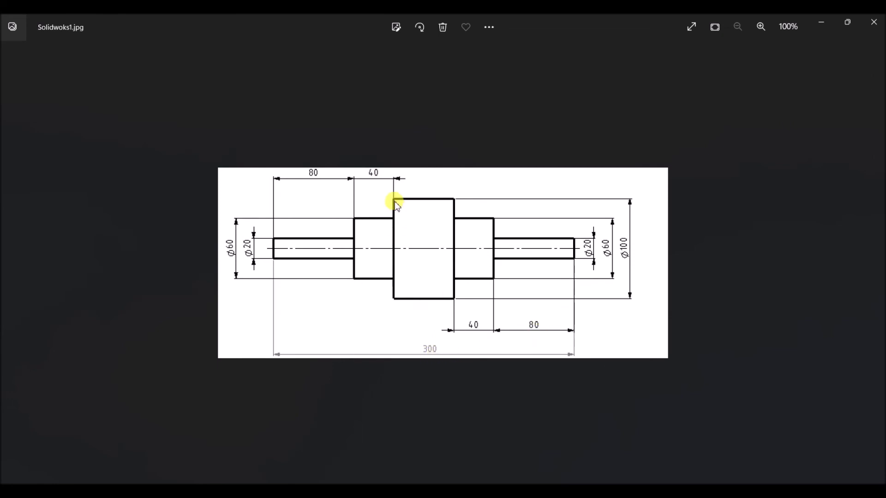
# Return from the reference drawing to the fully defined SOLIDWORKS sketch
pyautogui.hotkey('alt', 'Tab')
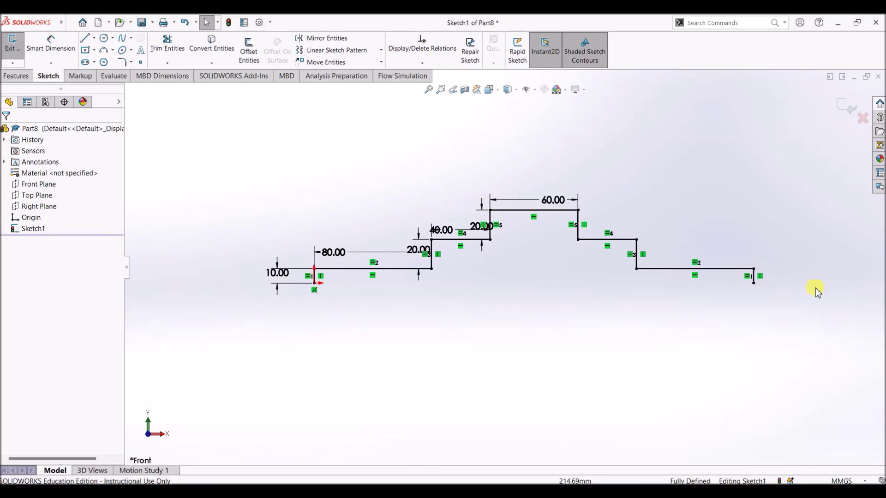
# Draw a horizontal centerline from the origin to the profile's right end
pyautogui.click(94, 38)
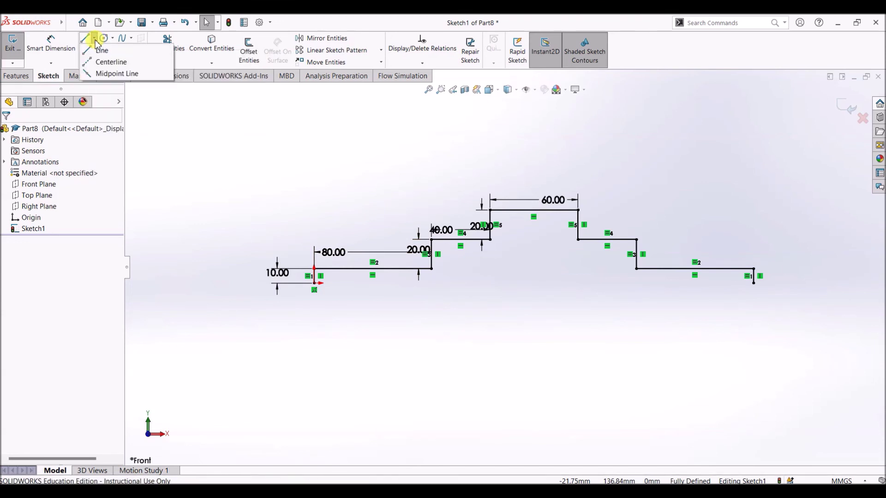
pyautogui.click(104, 62)
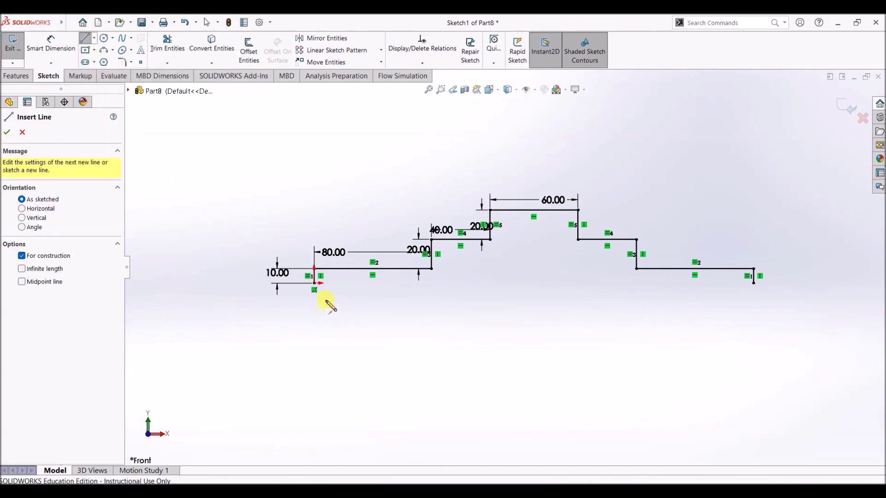
pyautogui.click(314, 284)
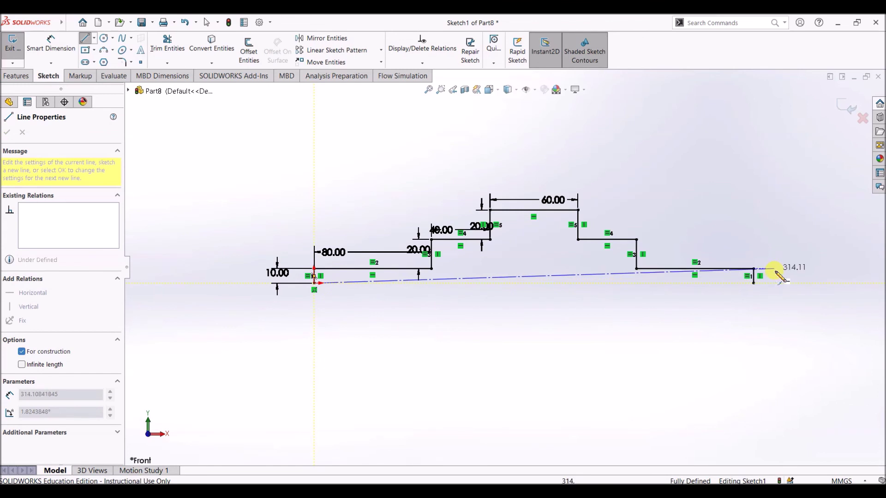
pyautogui.click(754, 284)
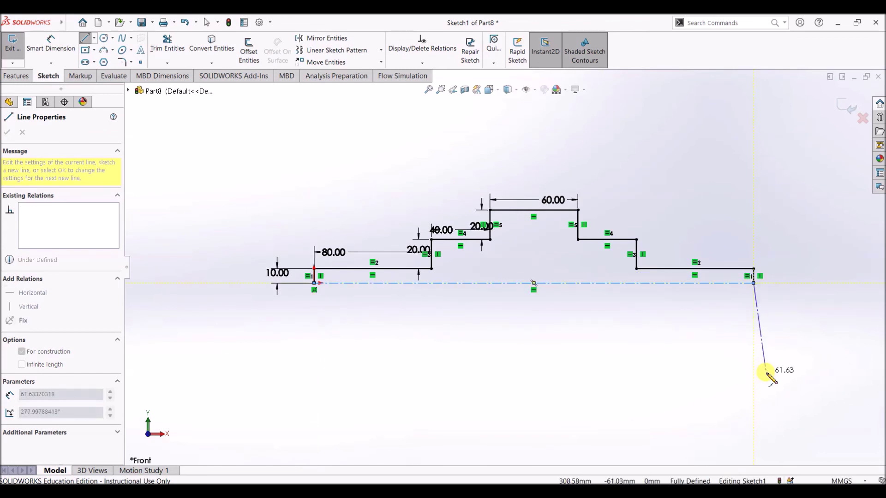
pyautogui.press('Escape')
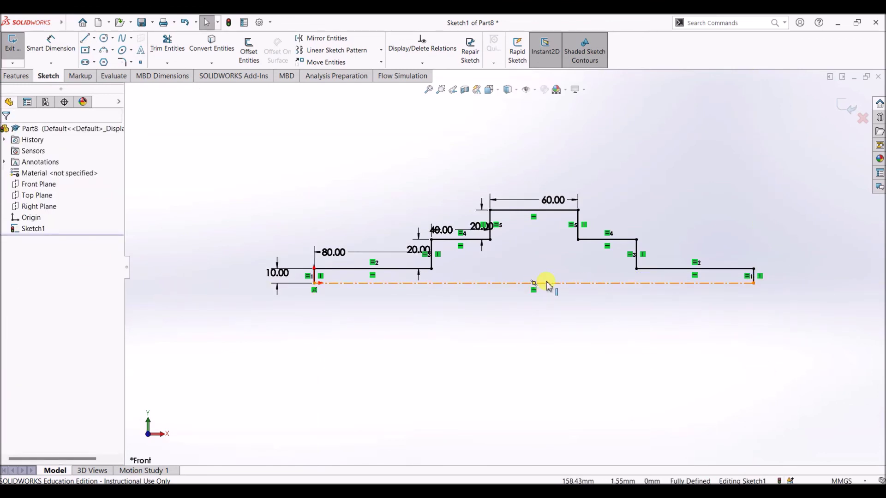
# Exit the sketch and revolve Sketch1 360° about the centerline, auto-closing the profile
pyautogui.click(13, 64)
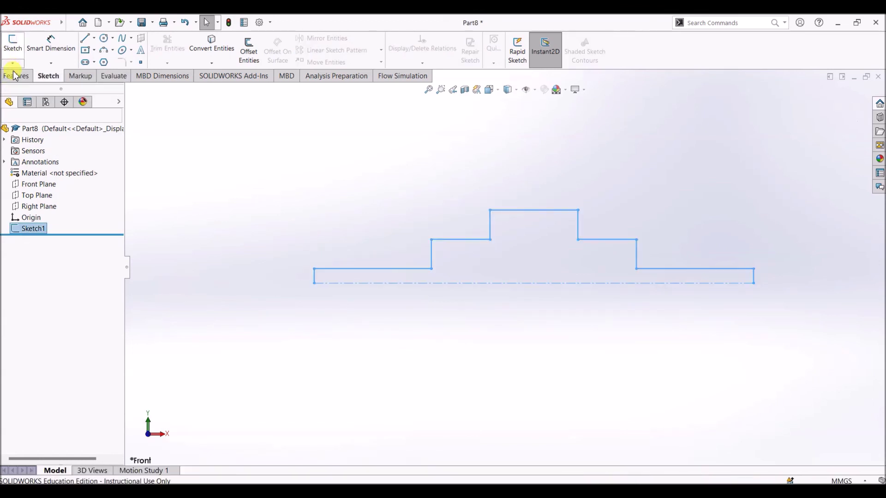
pyautogui.click(15, 77)
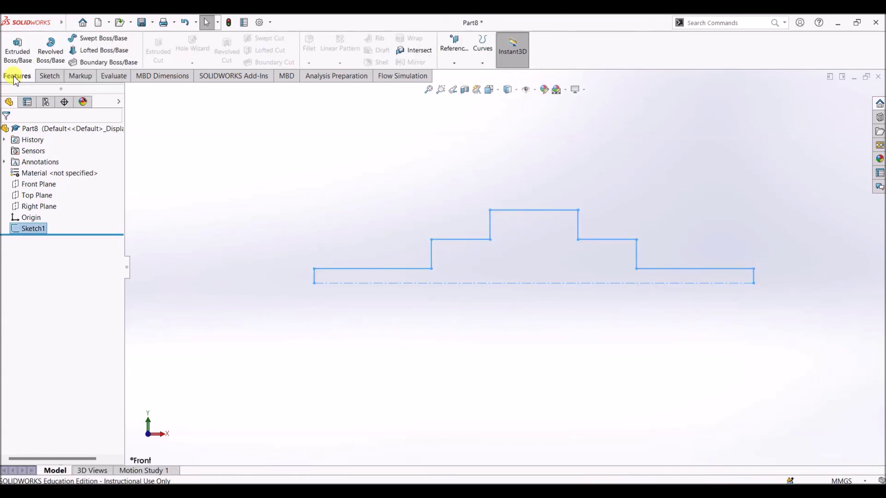
pyautogui.click(56, 59)
pyautogui.click(464, 260)
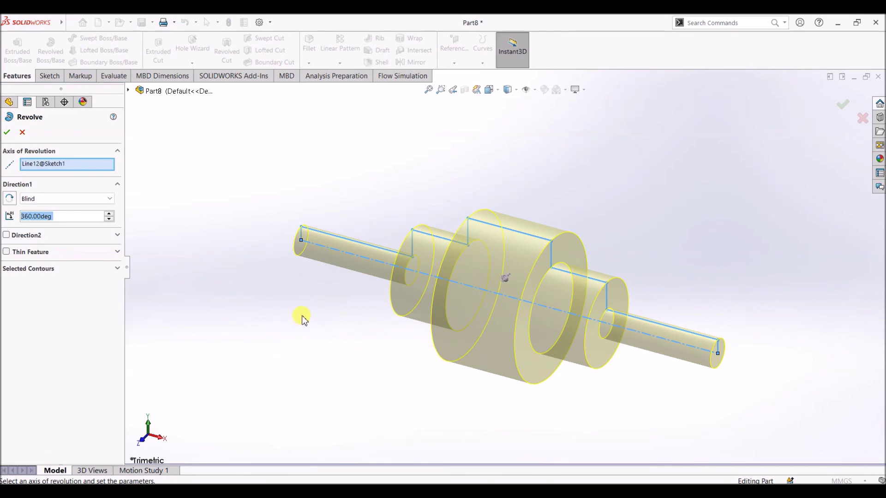
pyautogui.click(5, 132)
# Apply a Section View on the Front Plane in Trimetric view, exposing the shaft's solid stepped interior
pyautogui.moveTo(744, 416); pyautogui.dragTo(709, 380, button='middle')
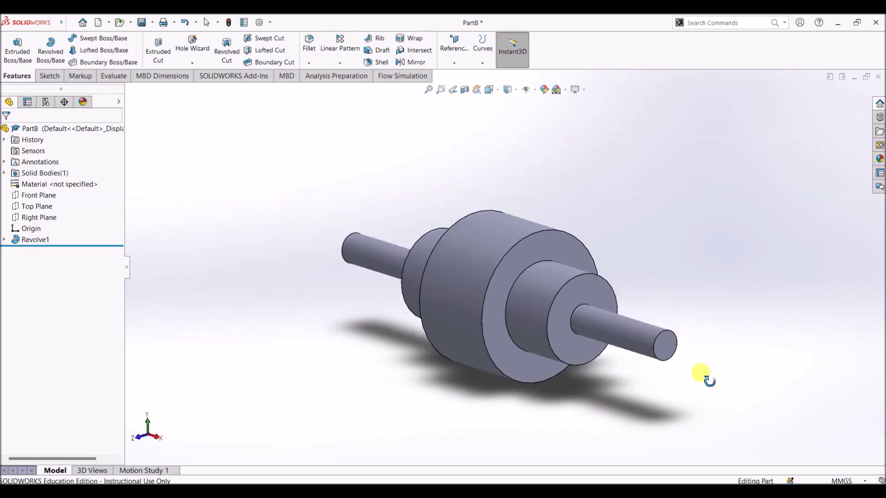
pyautogui.hotkey('ctrl', 'shift', 'z')
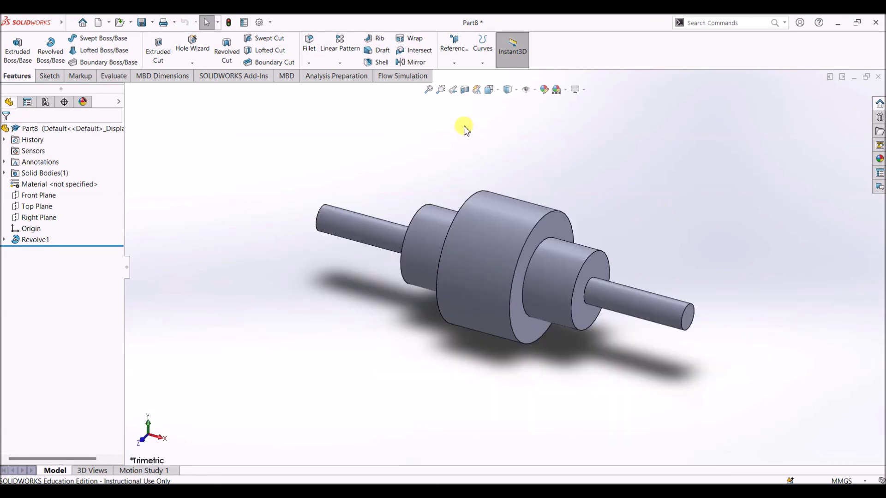
pyautogui.click(464, 91)
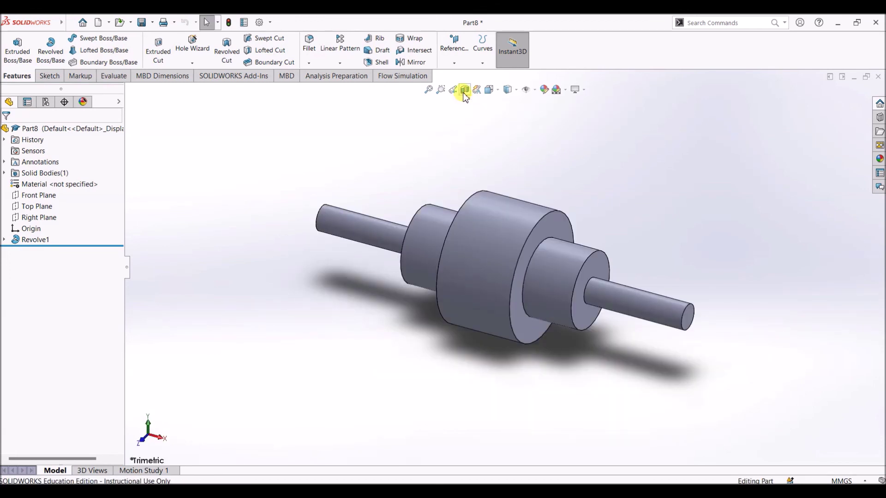
pyautogui.click(8, 133)
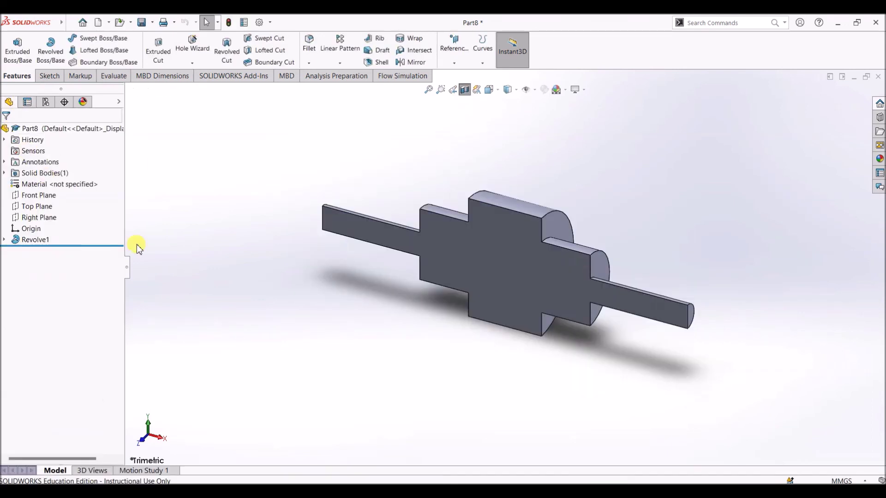